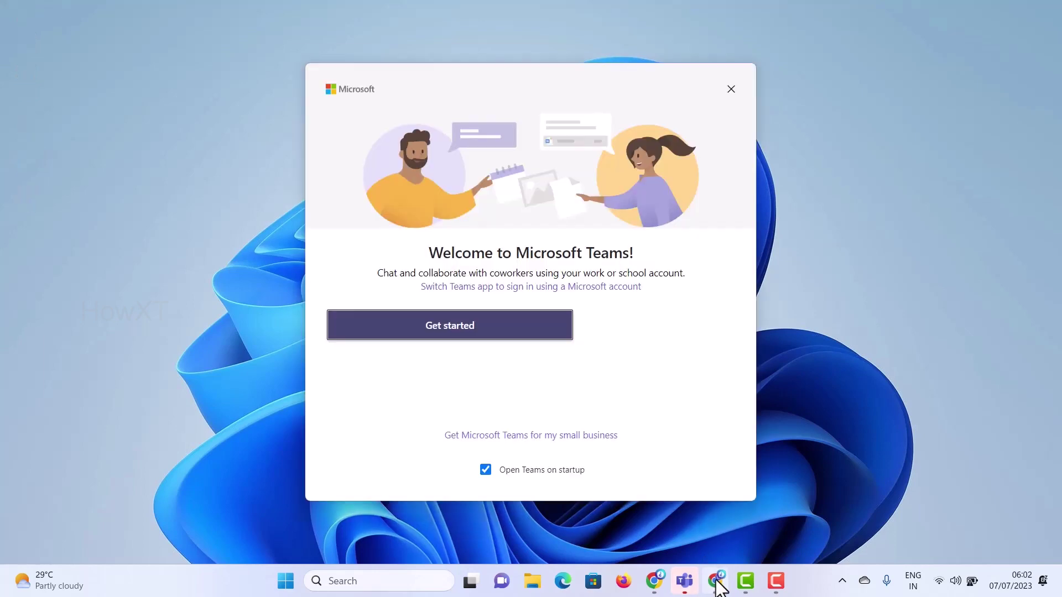
- Switch to Gmail in Chrome and open a blank message in full-screen compose view
left_click(715, 581)
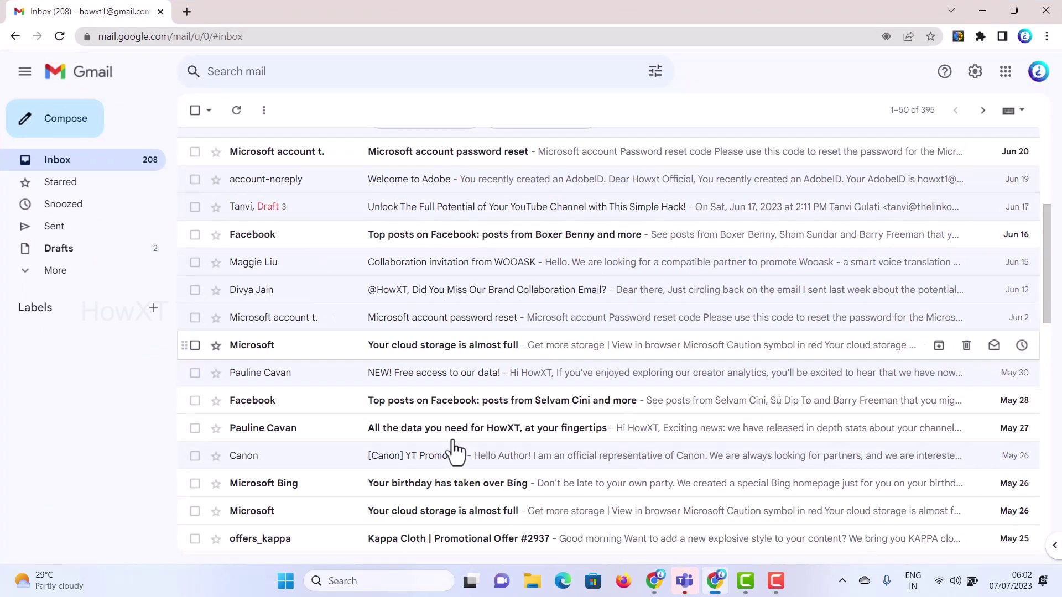
left_click(61, 130)
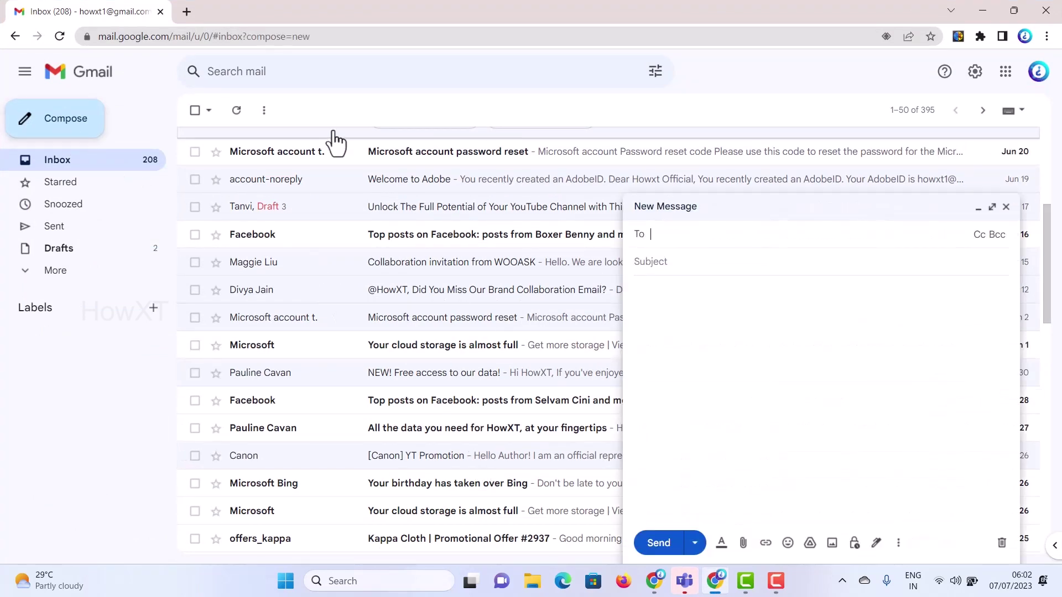
left_click(991, 207)
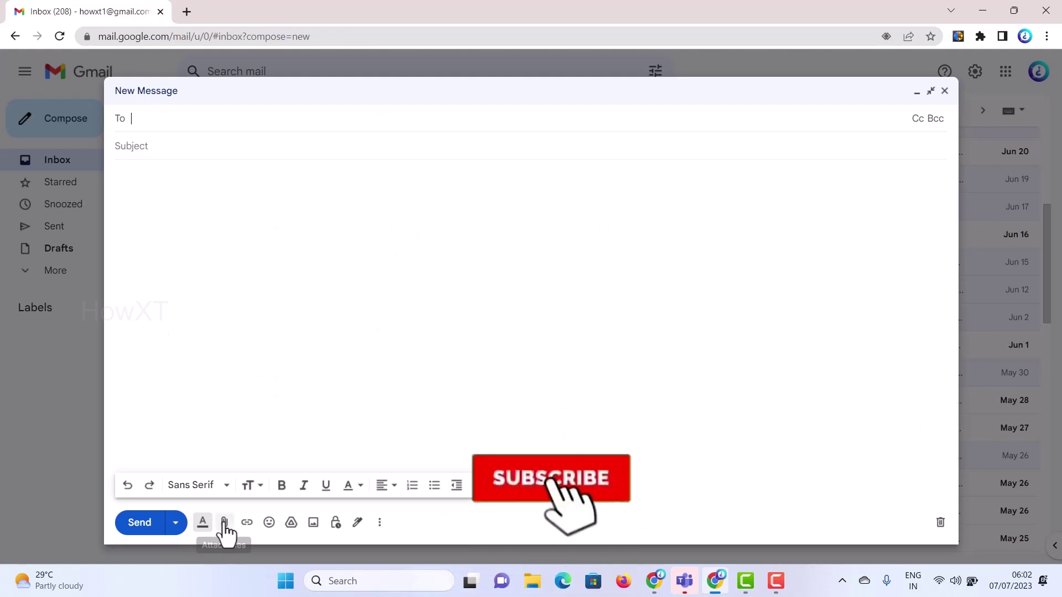
- Open Insert photo and look through its Photos, Upload and Web Address options
left_click(314, 523)
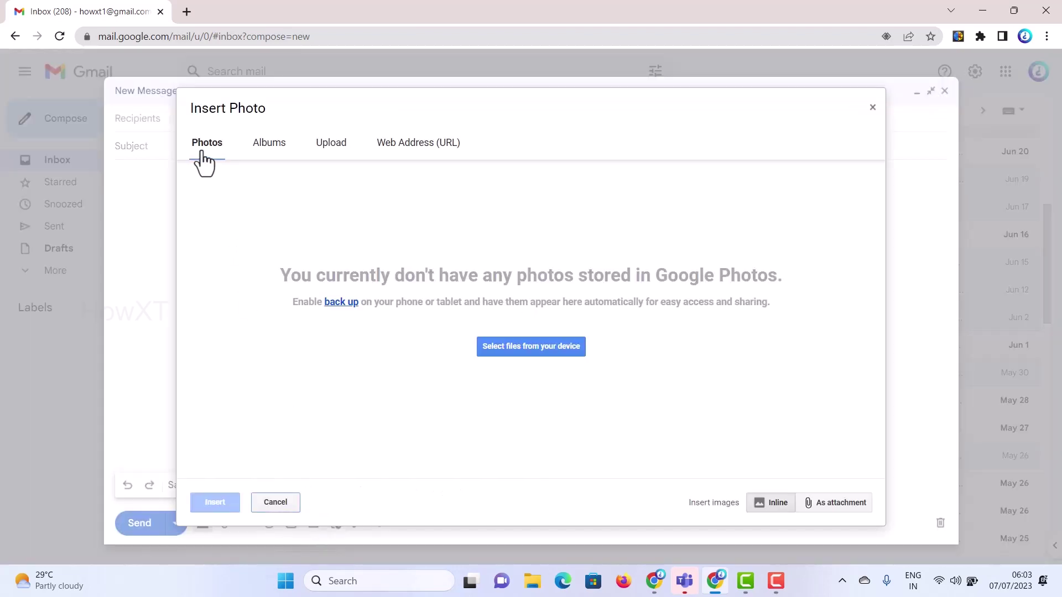
left_click(256, 145)
left_click(329, 147)
left_click(407, 148)
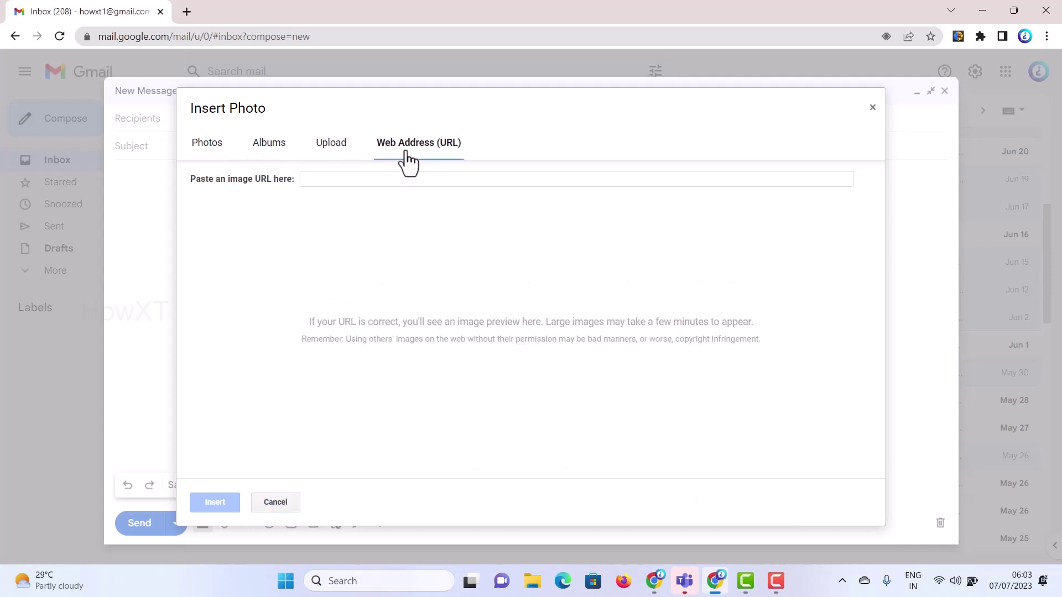
left_click(325, 148)
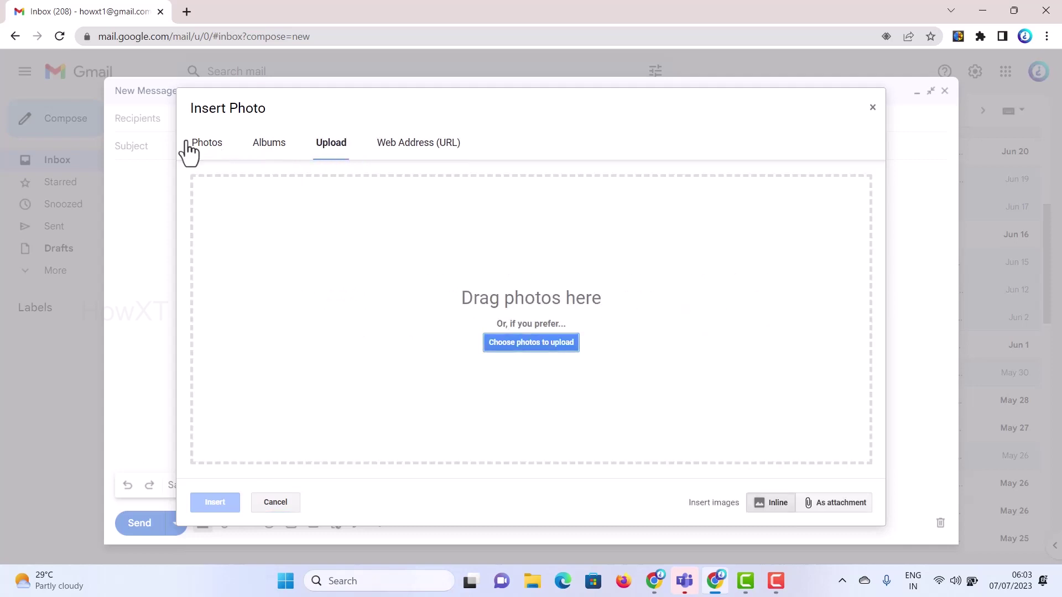
left_click(221, 150)
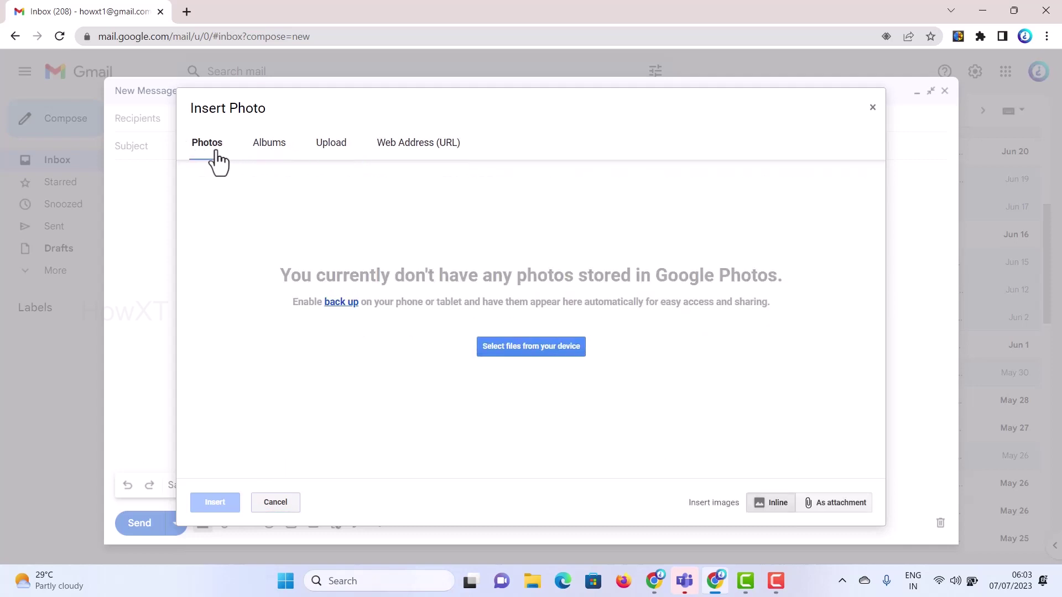
- Browse device files and pick the How-to-Automatically-Open-Multiple-Tabs thumbnail in Downloads
left_click(506, 347)
left_click(506, 347)
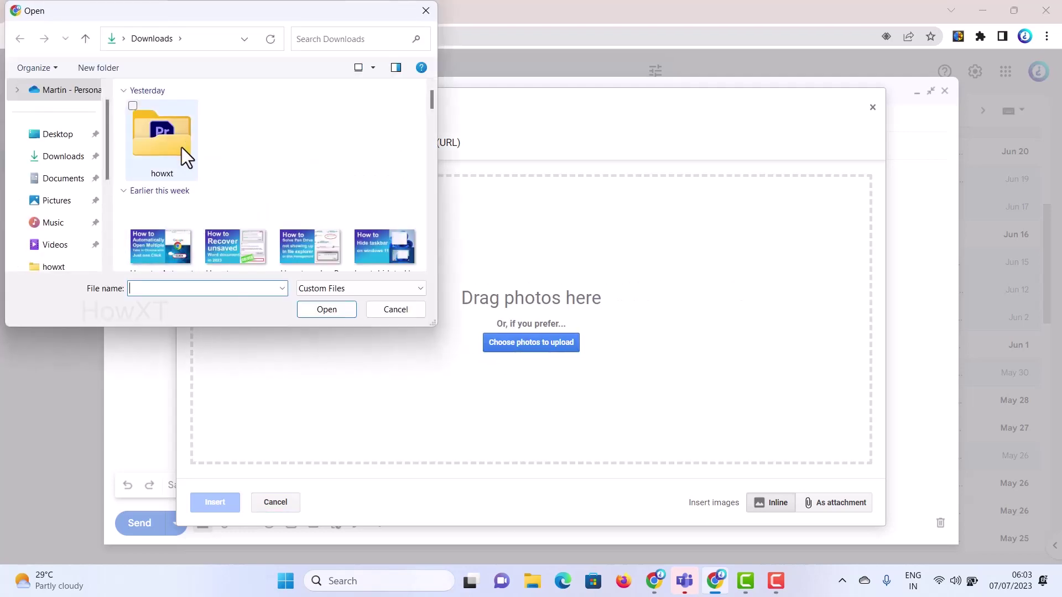
scroll(201, 206, "down", 1)
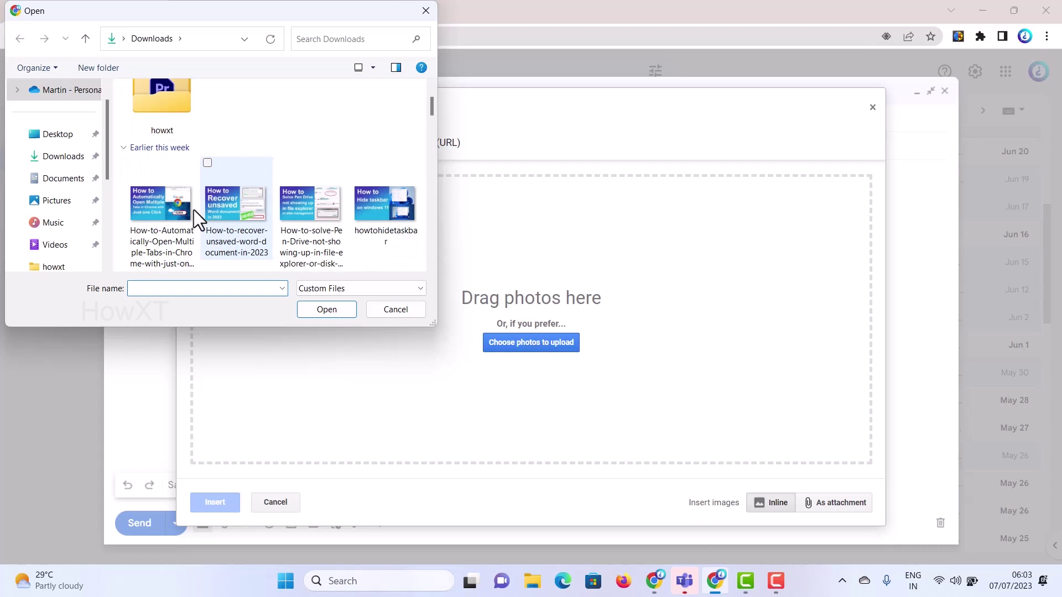
left_click(175, 211)
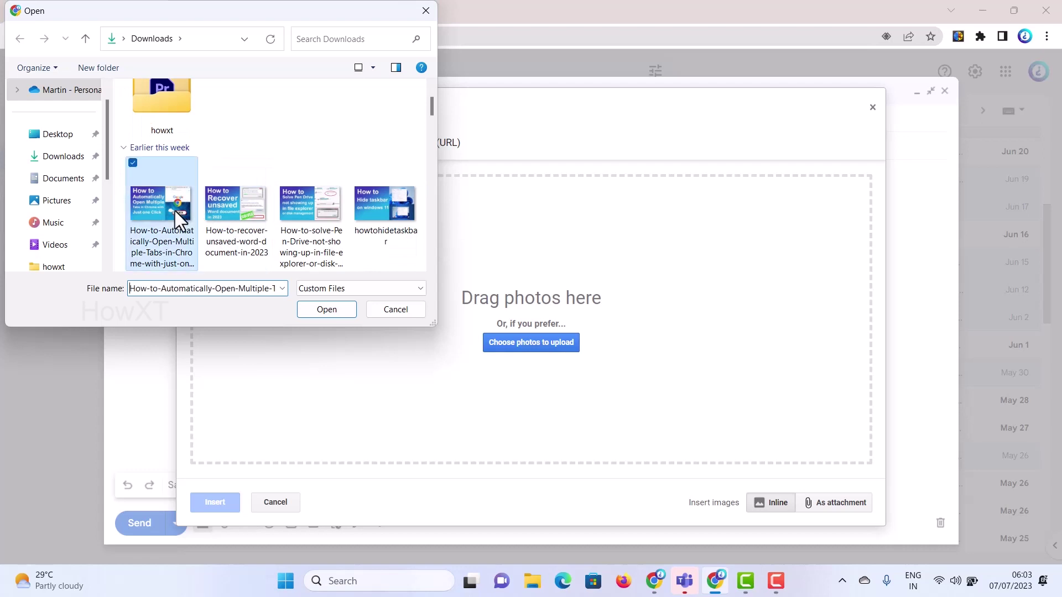
- Upload the multiple-tabs thumbnail inline, try Original size and Best fit, then settle on Small
left_click(322, 313)
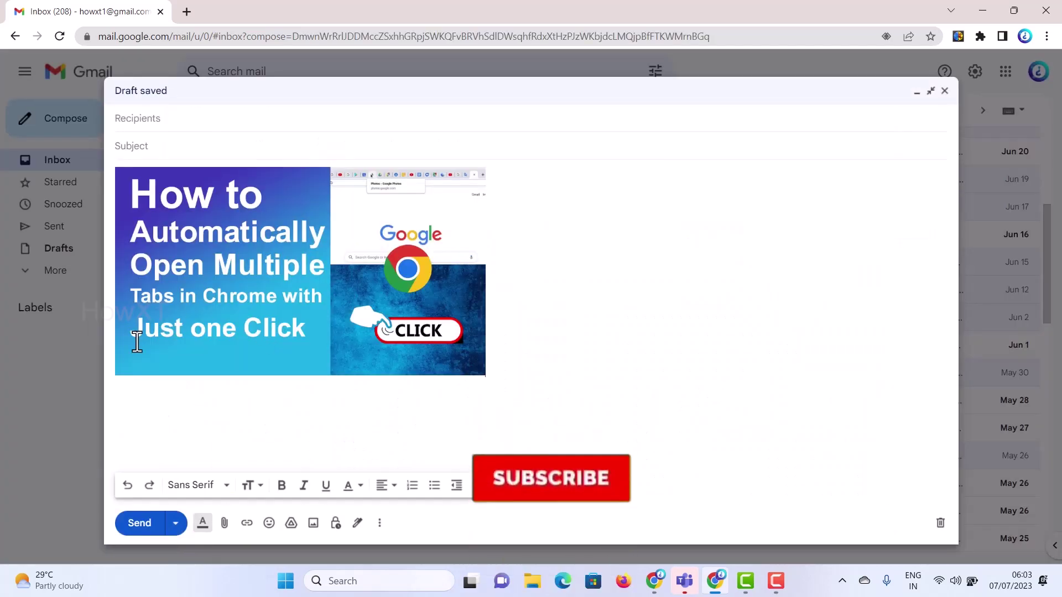
left_click(187, 330)
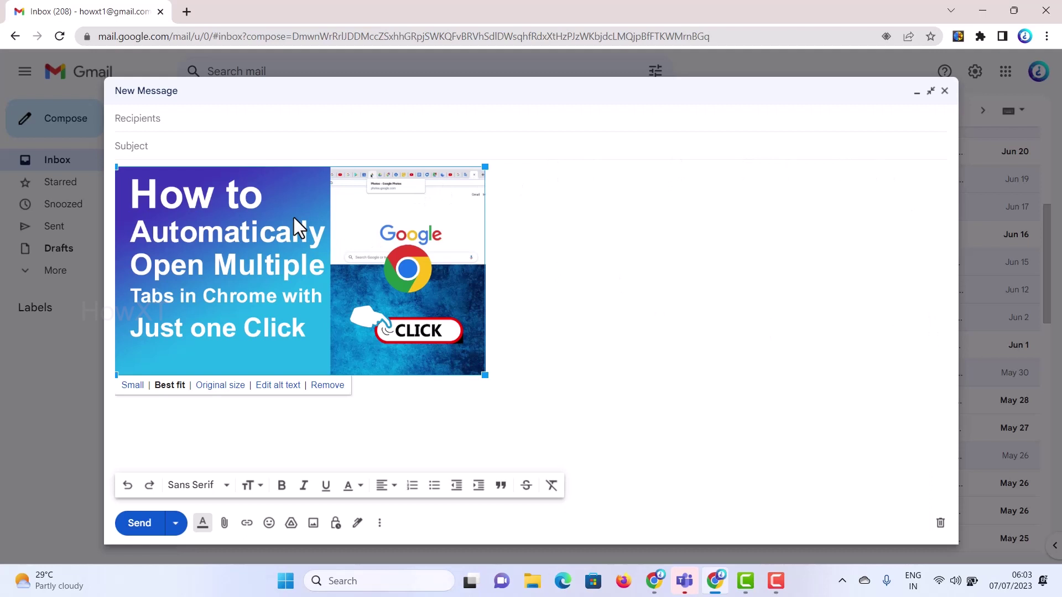
left_click(229, 389)
scroll(516, 216, "down", 5)
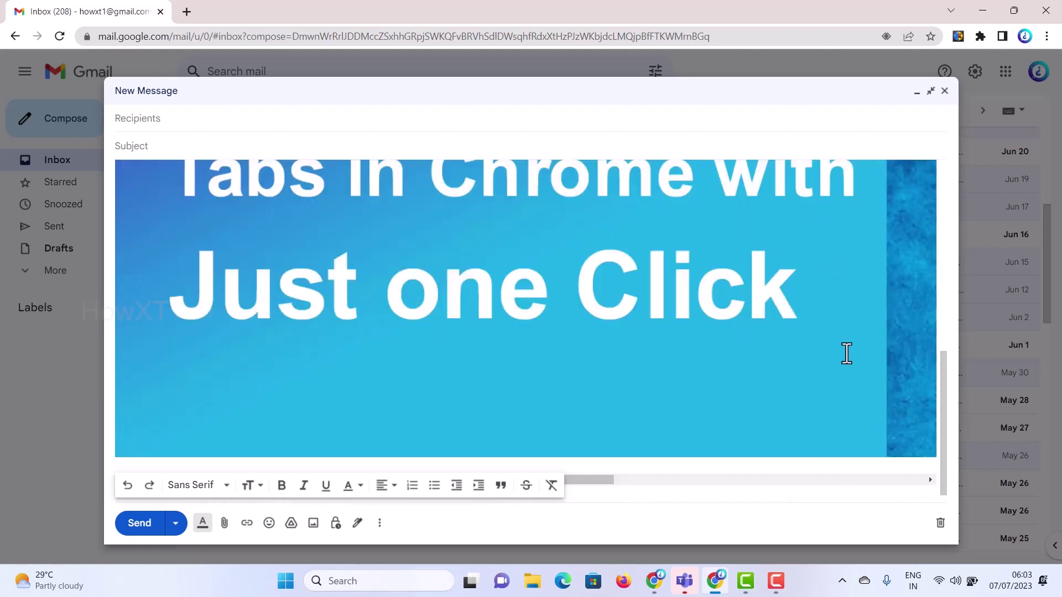
left_click(400, 299)
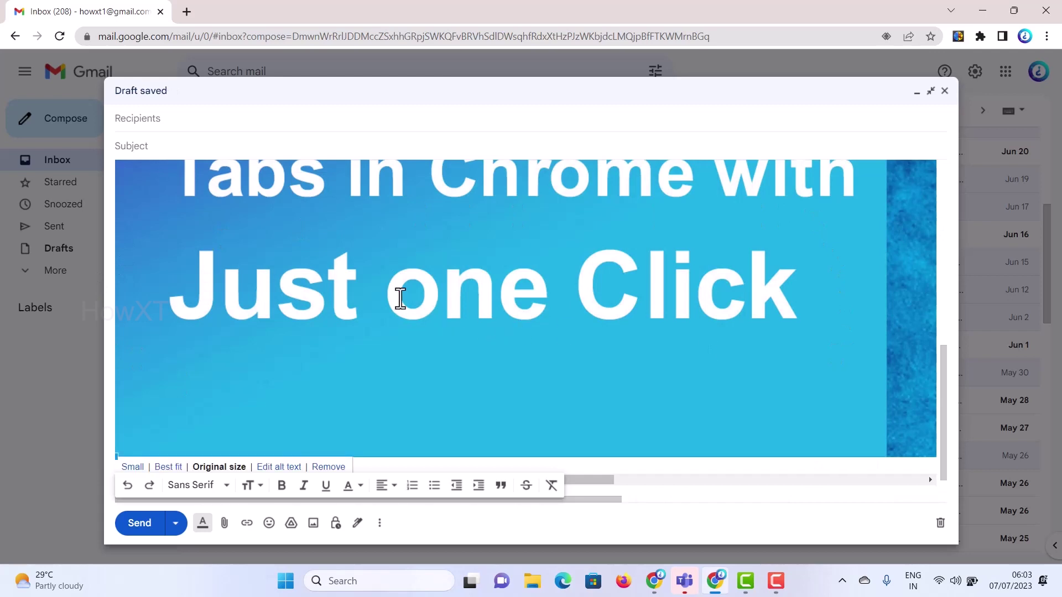
left_click(168, 467)
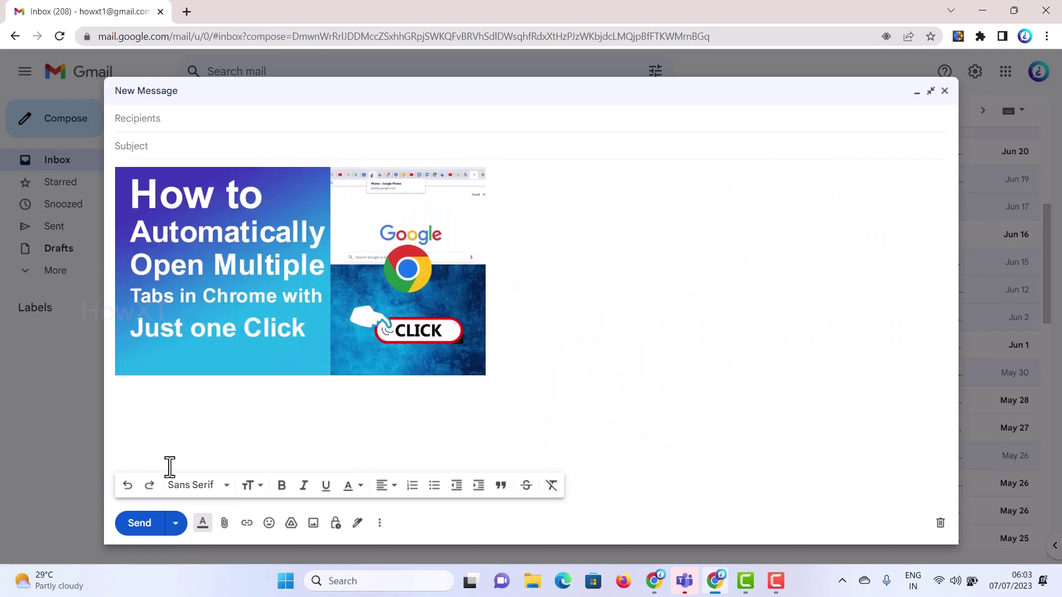
left_click(212, 235)
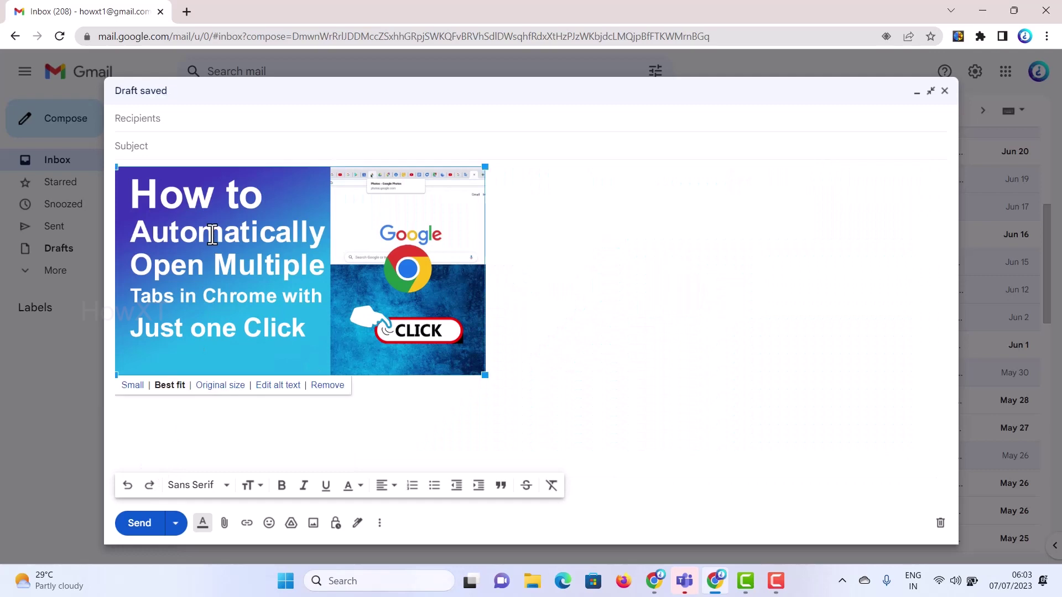
left_click(128, 388)
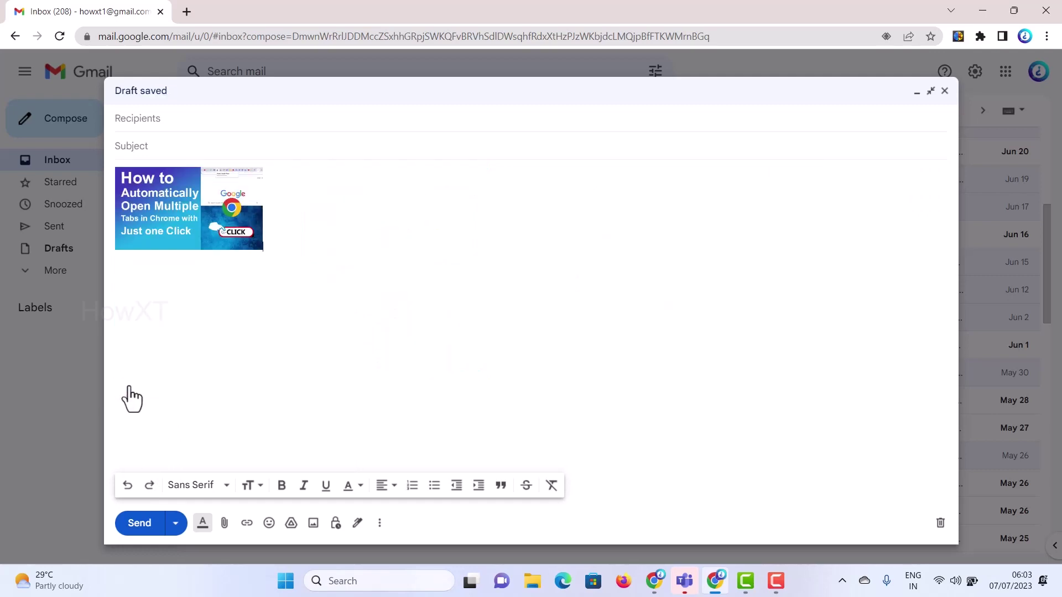
left_click(184, 193)
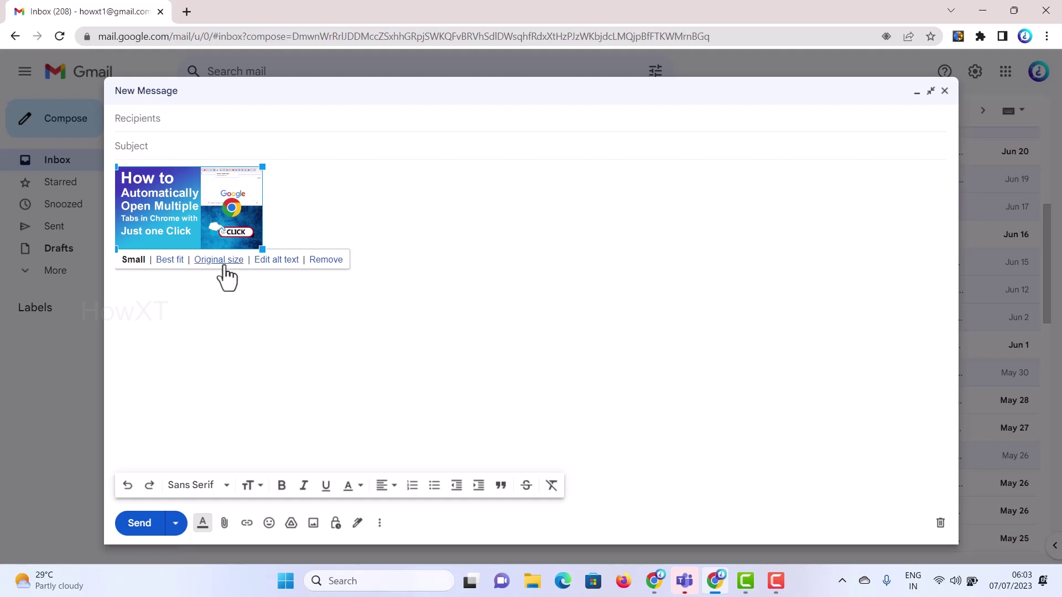
- Replace the image's pre-filled alt text with 'Click know more' and apply it
left_click(282, 260)
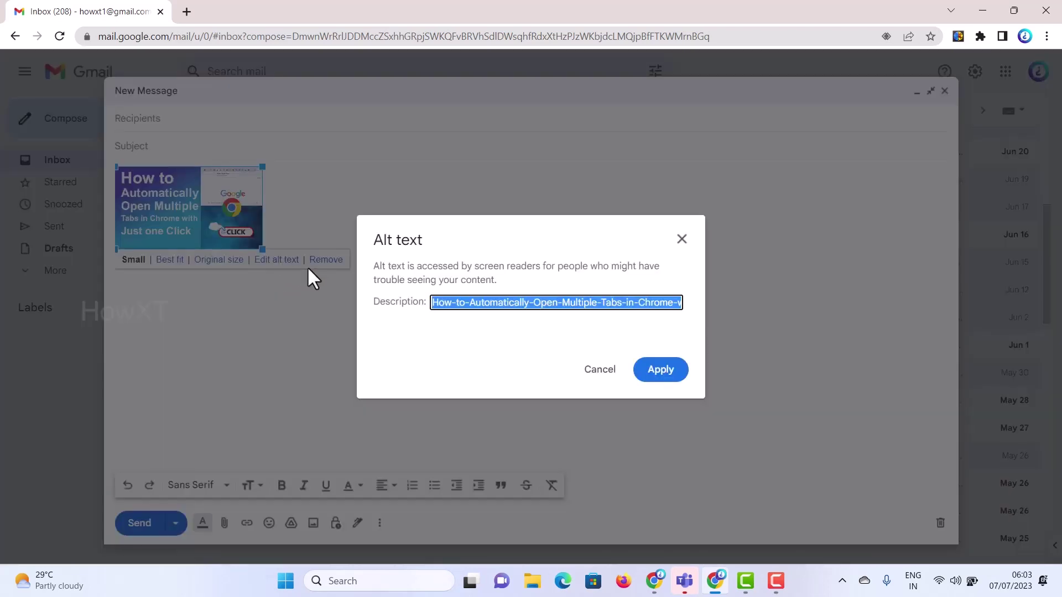
key("BackSpace")
type("Click")
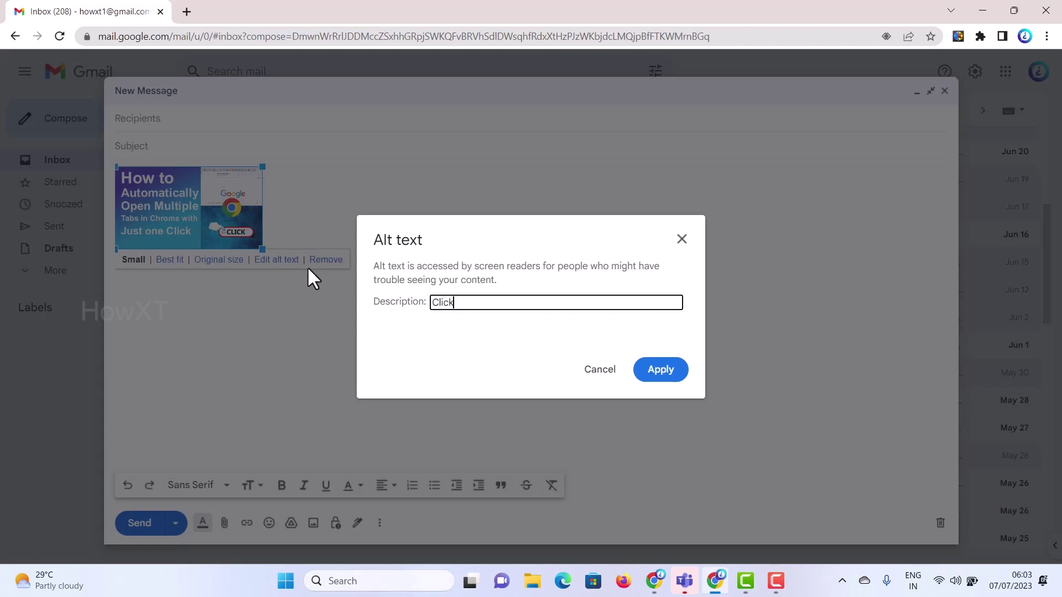
type(" know more")
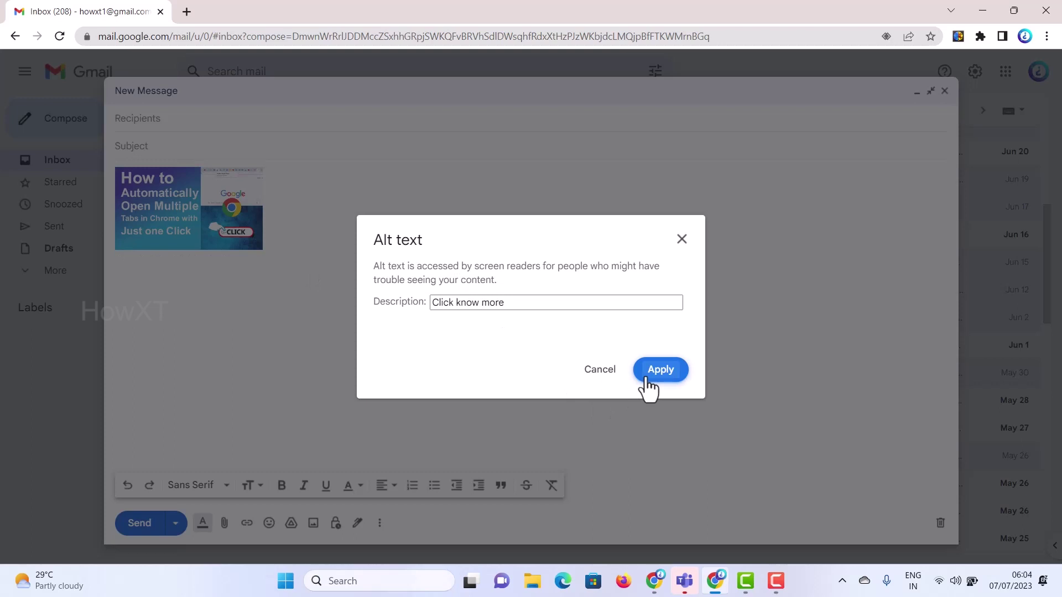
left_click(648, 375)
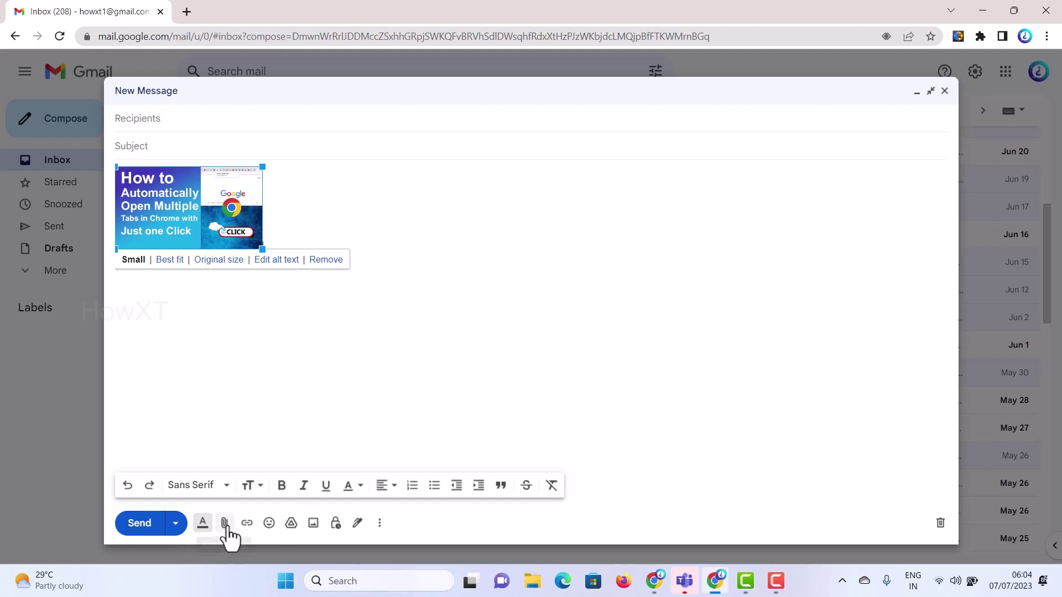
left_click(246, 524)
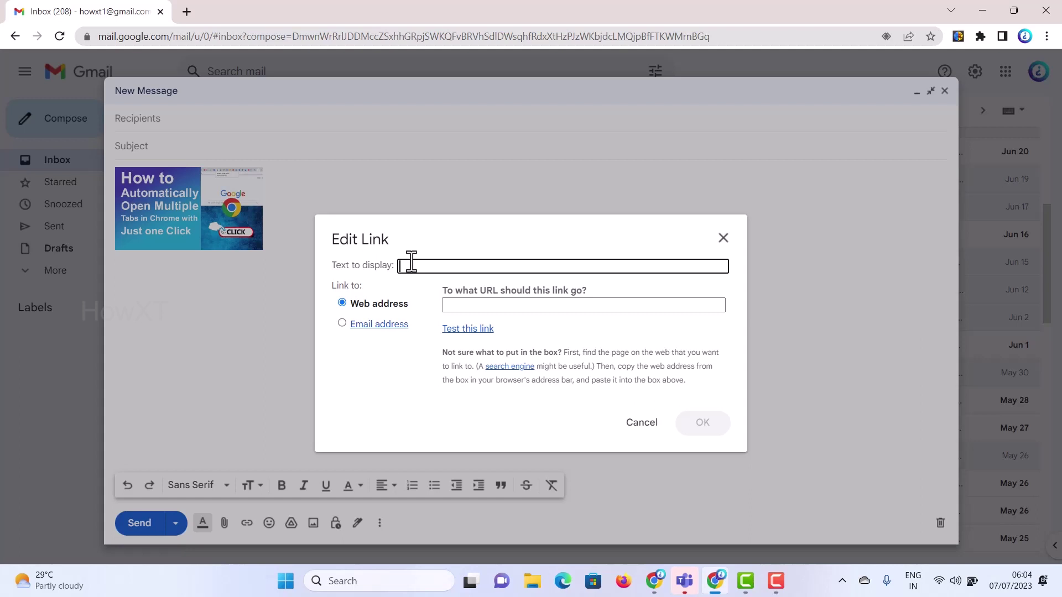
type("Click")
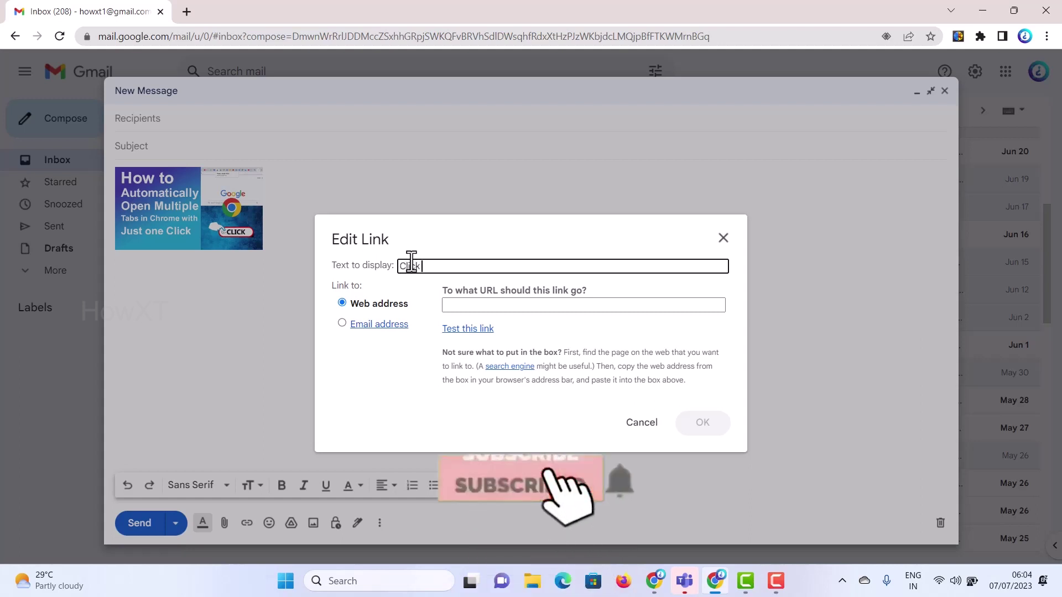
type(" here")
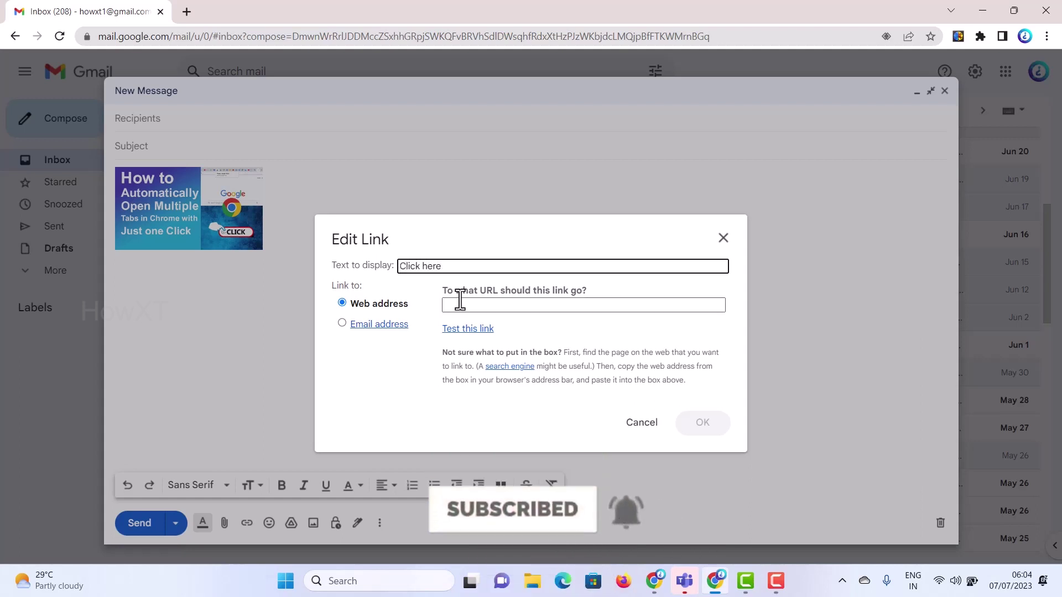
left_click(461, 305)
type("ww")
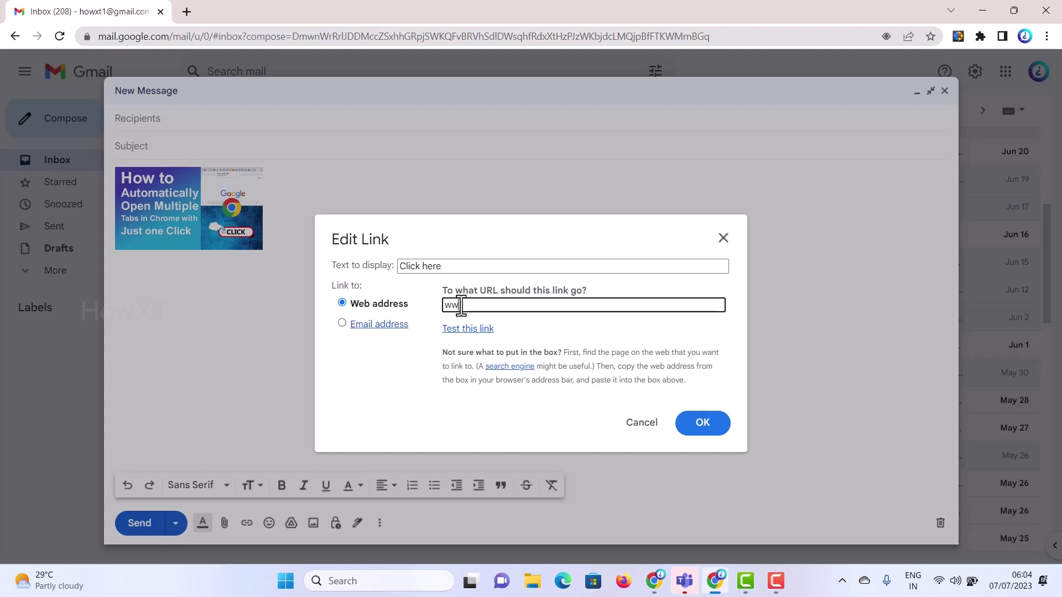
type("w.youtube")
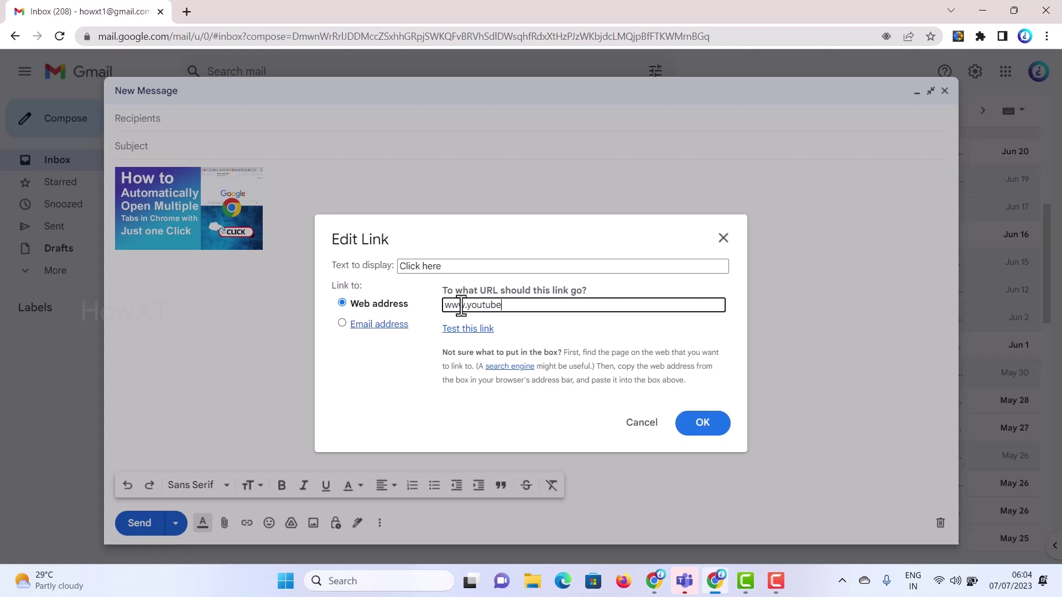
type(".come")
left_click(691, 421)
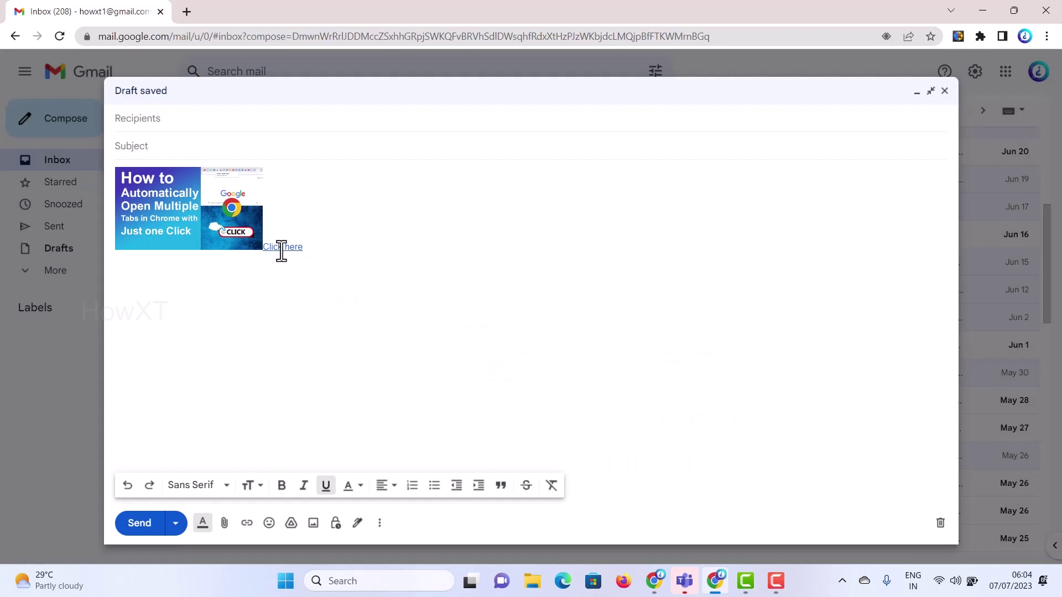
- Add a suggested contact as recipient, send the message, and open Sent mail
left_click(158, 129)
type("how")
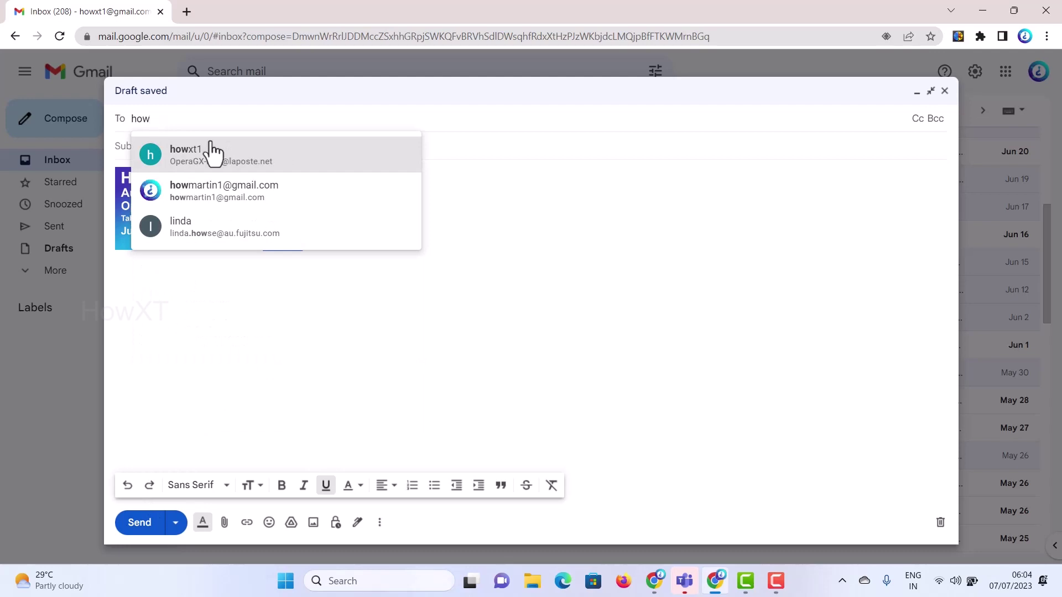
left_click(215, 187)
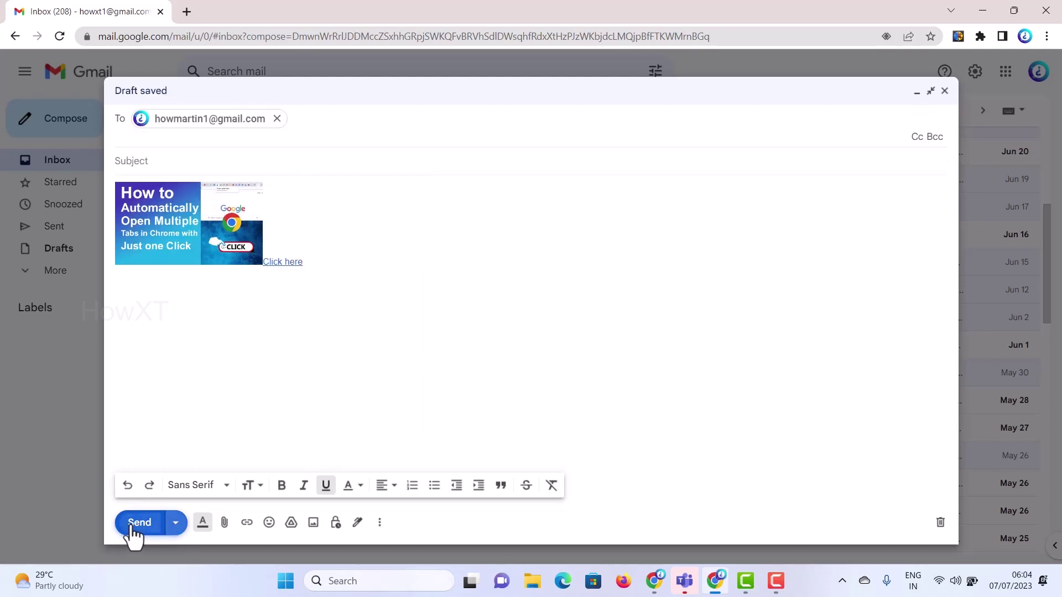
left_click(132, 528)
left_click(62, 225)
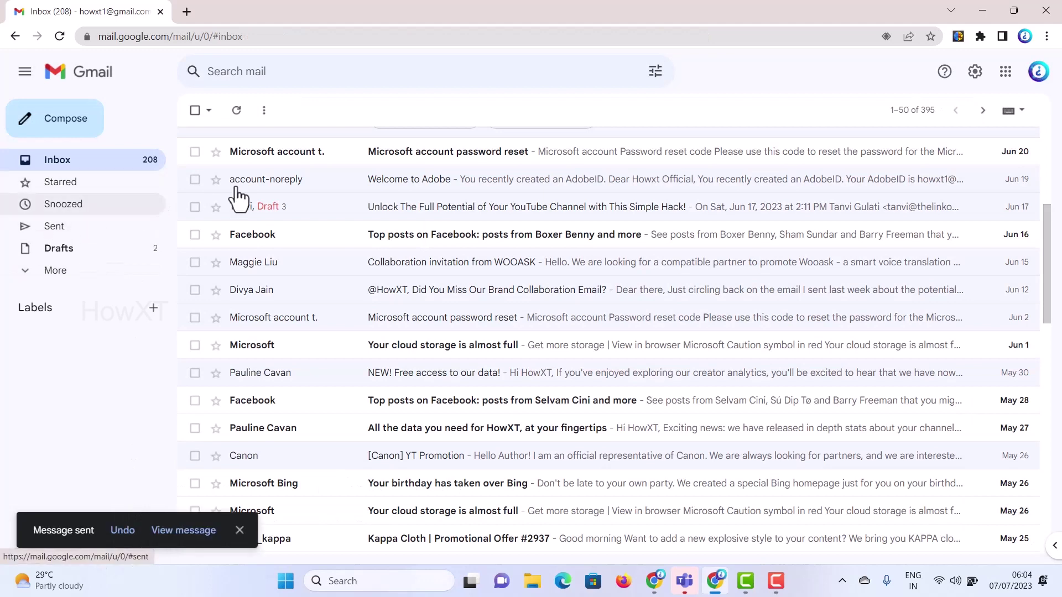
- Open the sent email, preview its thumbnail full size, close the viewer, and return to Inbox
left_click(270, 197)
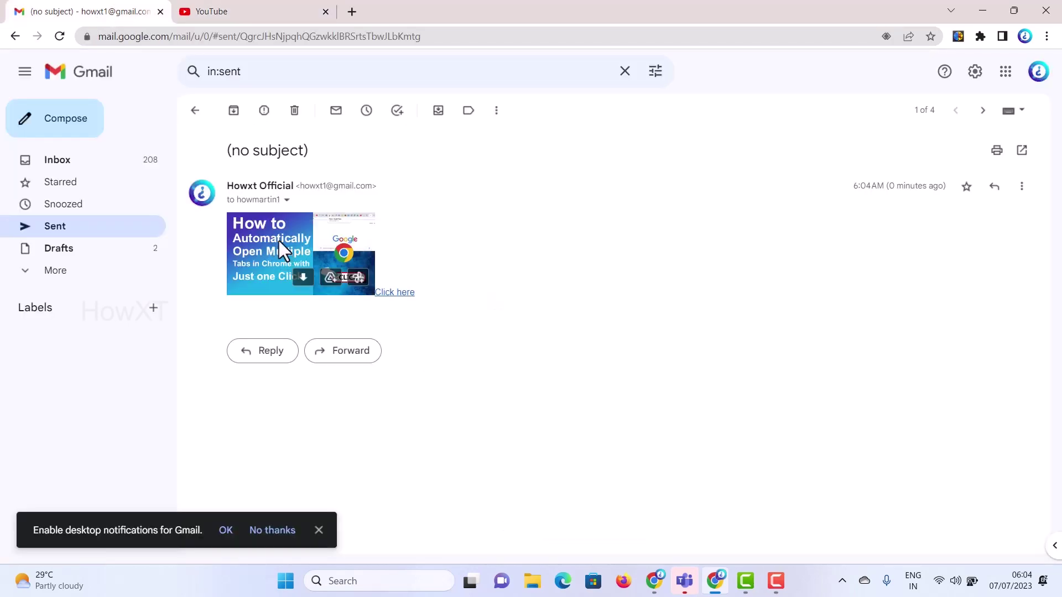
left_click(278, 239)
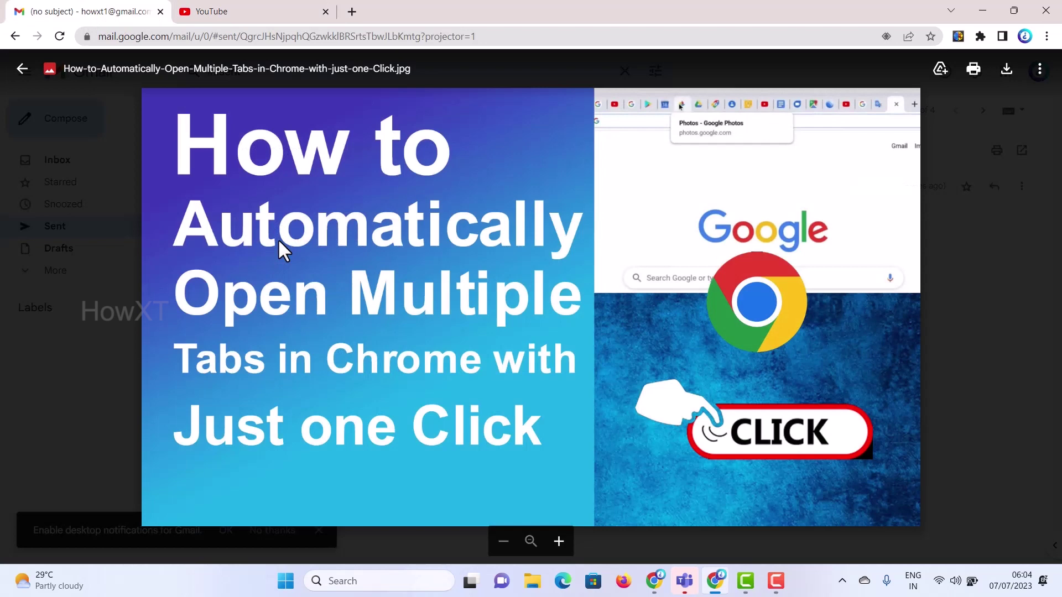
key("Escape")
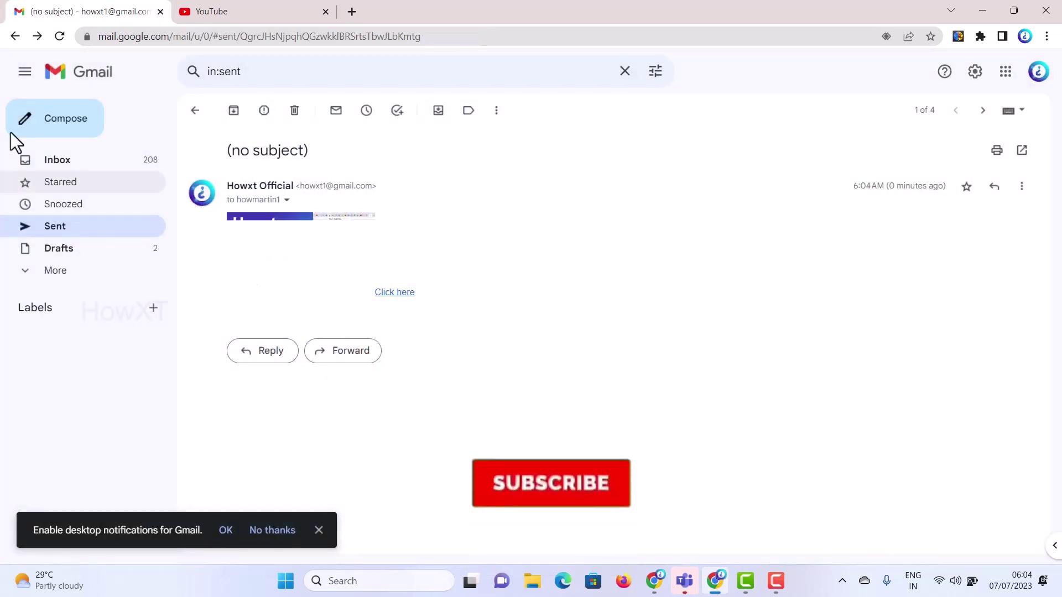
left_click(61, 160)
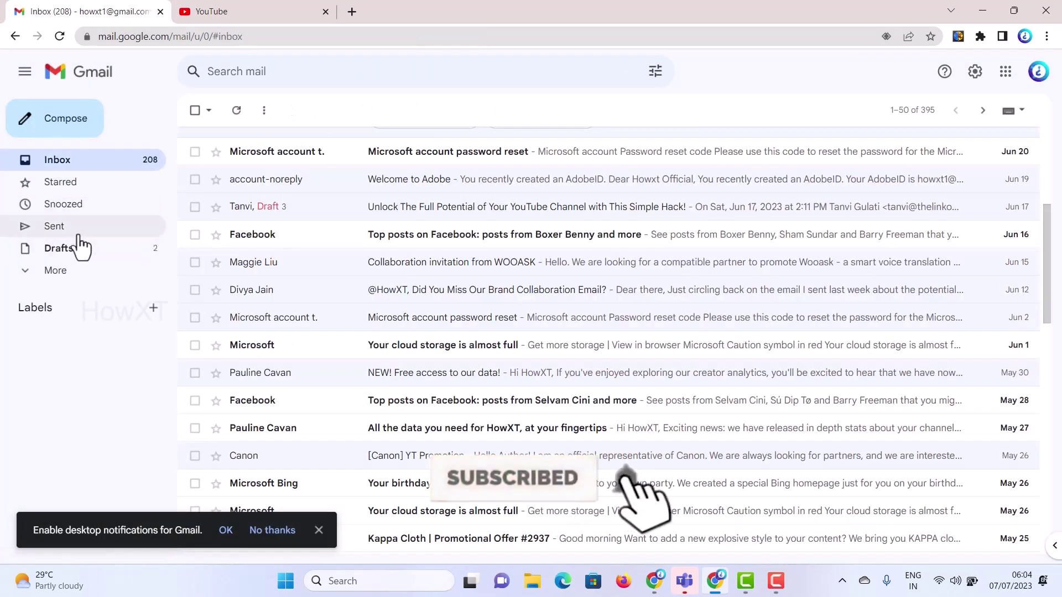
- Start a new message with the C shortcut, expand it full screen, and dismiss the notifications prompt
key("c")
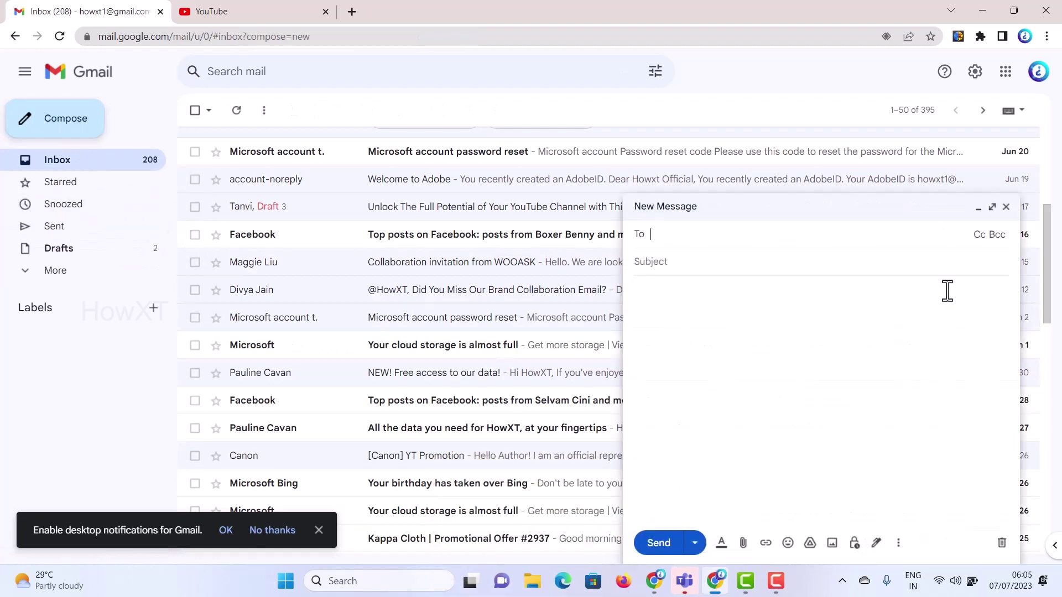
left_click(992, 206)
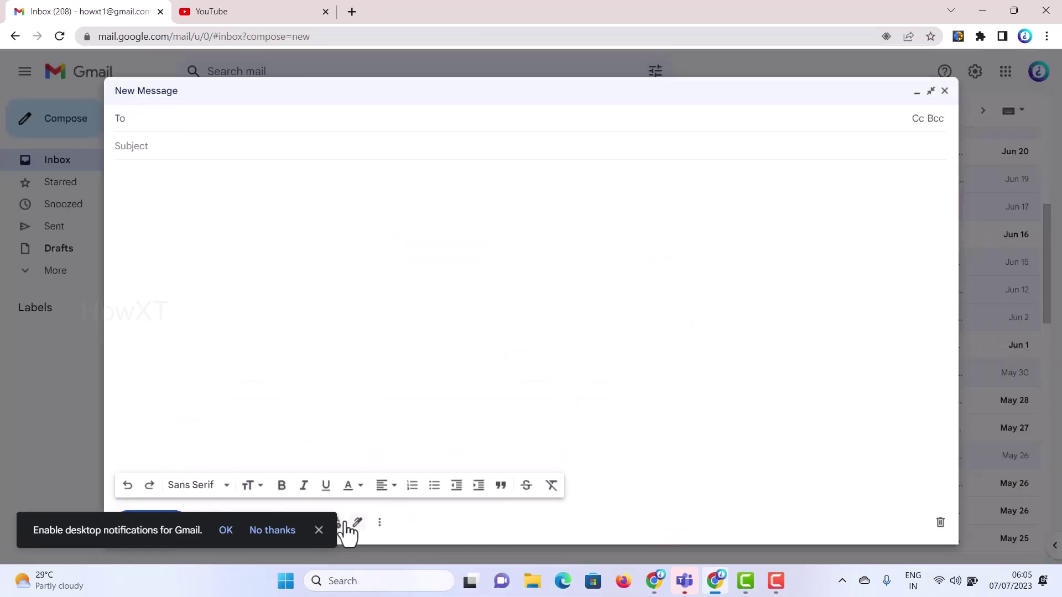
left_click(318, 530)
- Upload the 'How to Recover unsaved Word document' image inline and select it
left_click(313, 523)
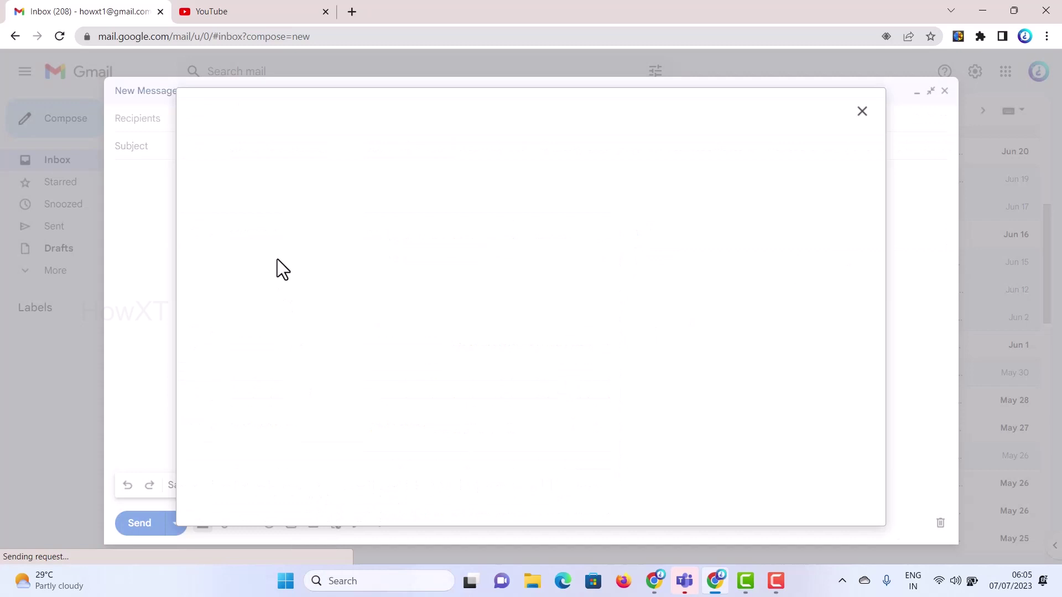
left_click(496, 347)
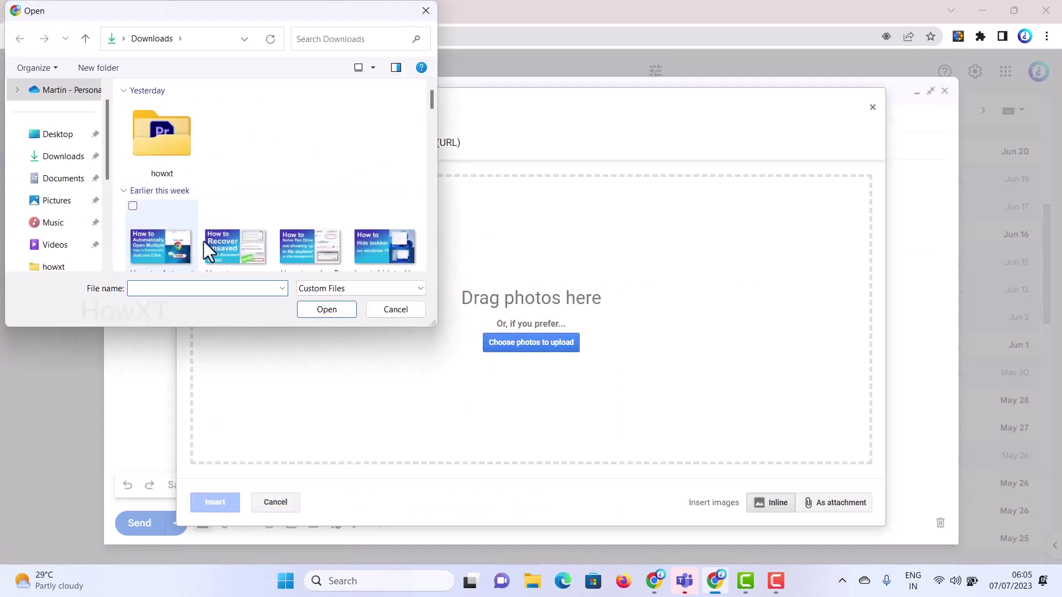
left_click(204, 241)
left_click(334, 310)
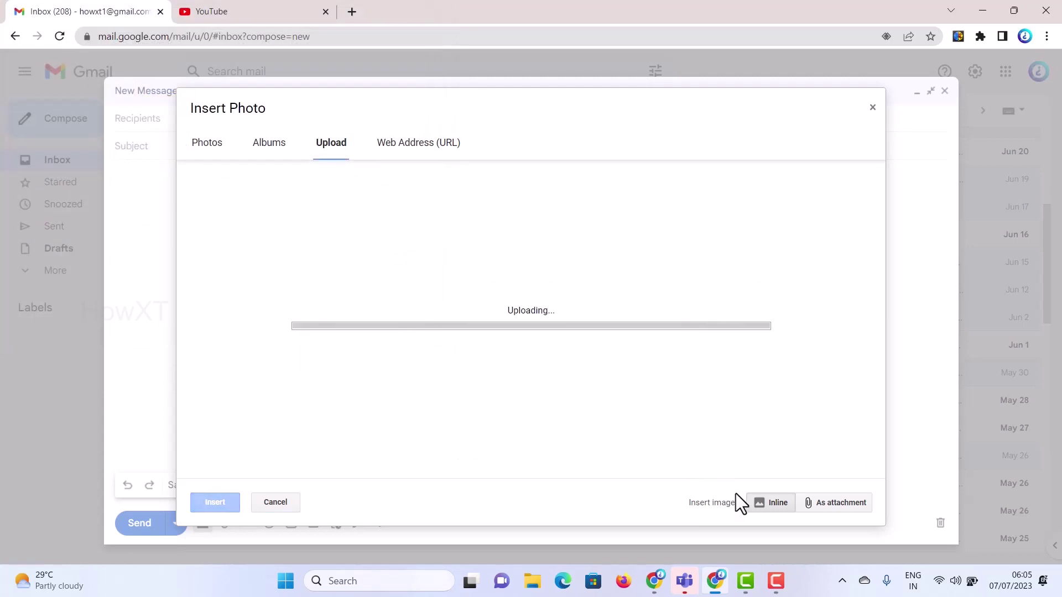
left_click(225, 286)
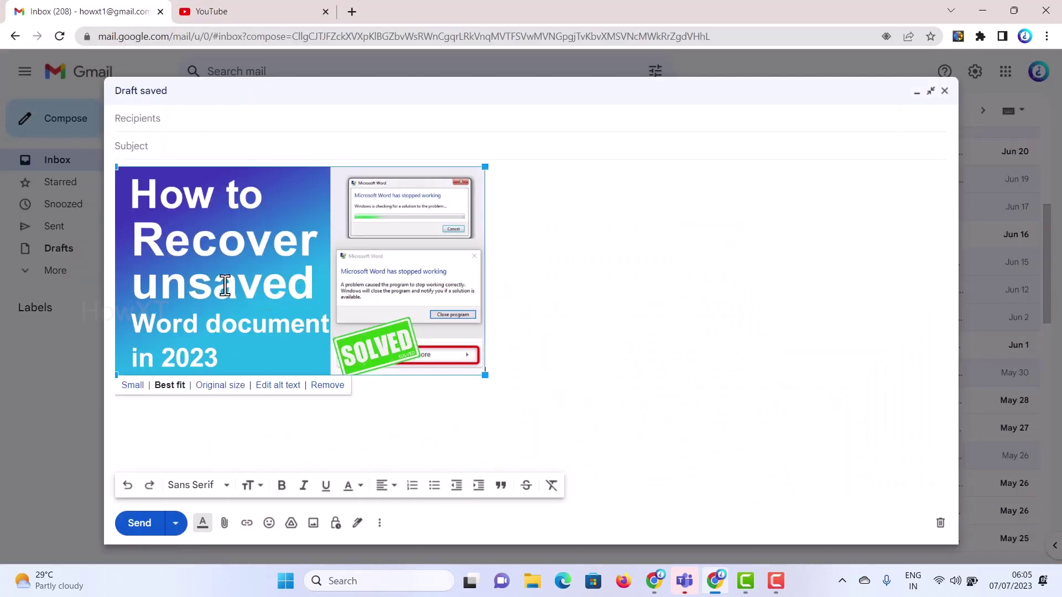